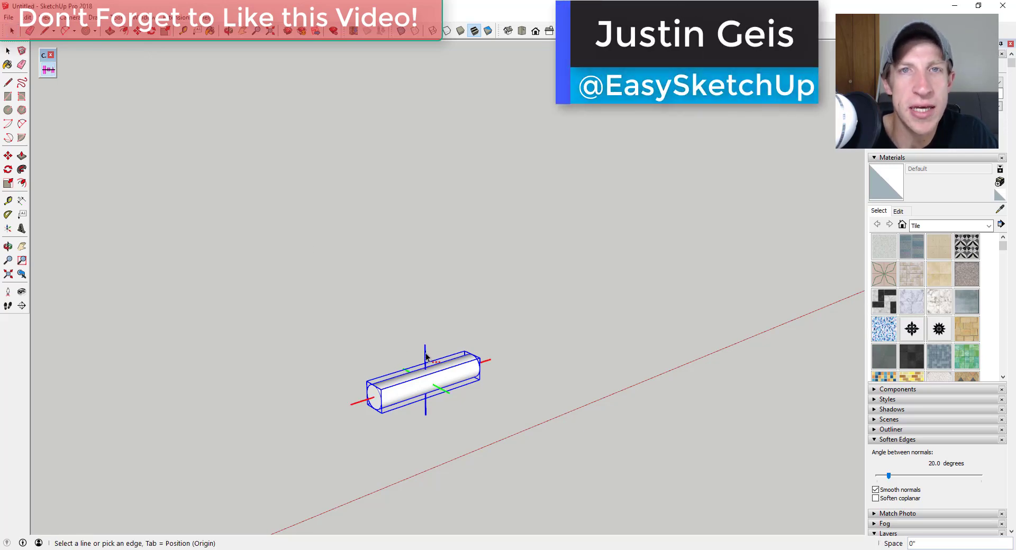
# Space the selected cylinders 2' apart along the blue axis to form a vertical stack
pyautogui.write("1'")
pyautogui.press('Return')
pyautogui.press('Return')
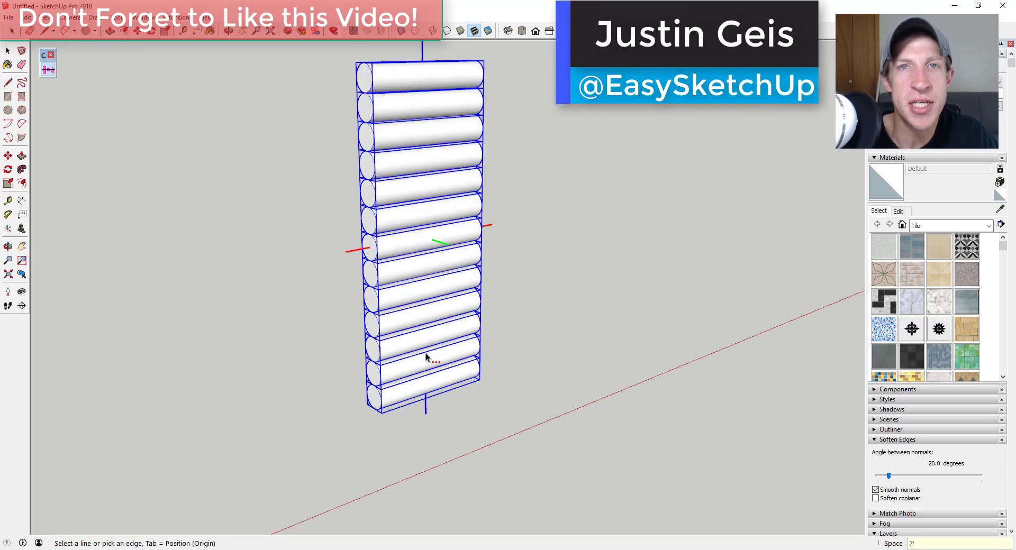
# Draw a circle with a radius of about 1' 5" on the ground at the end of the lowest cylinder
pyautogui.moveTo(474, 267); pyautogui.dragTo(508, 267, button='middle')
pyautogui.press('c')
pyautogui.scroll(5, 379, 405)
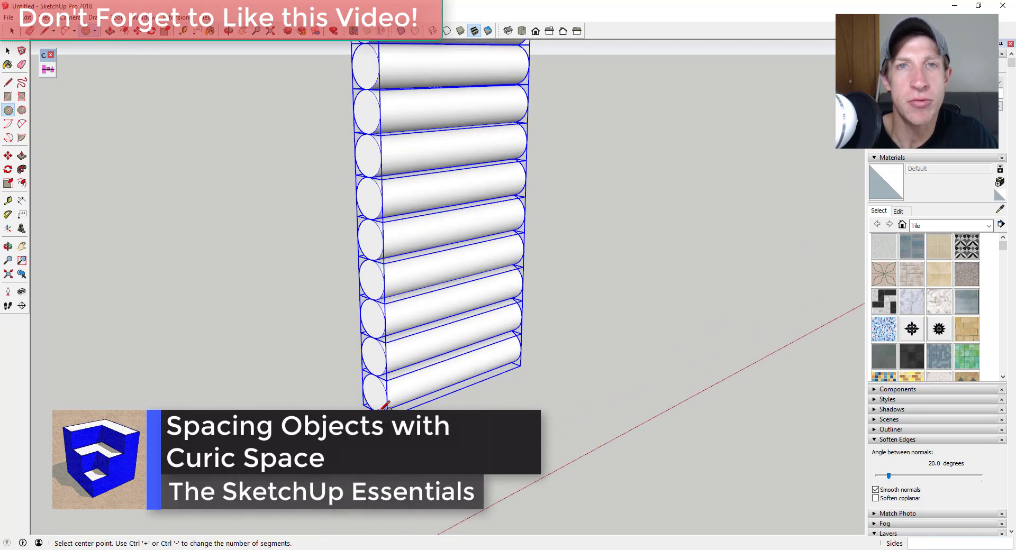
pyautogui.click(374, 410)
pyautogui.click(392, 397)
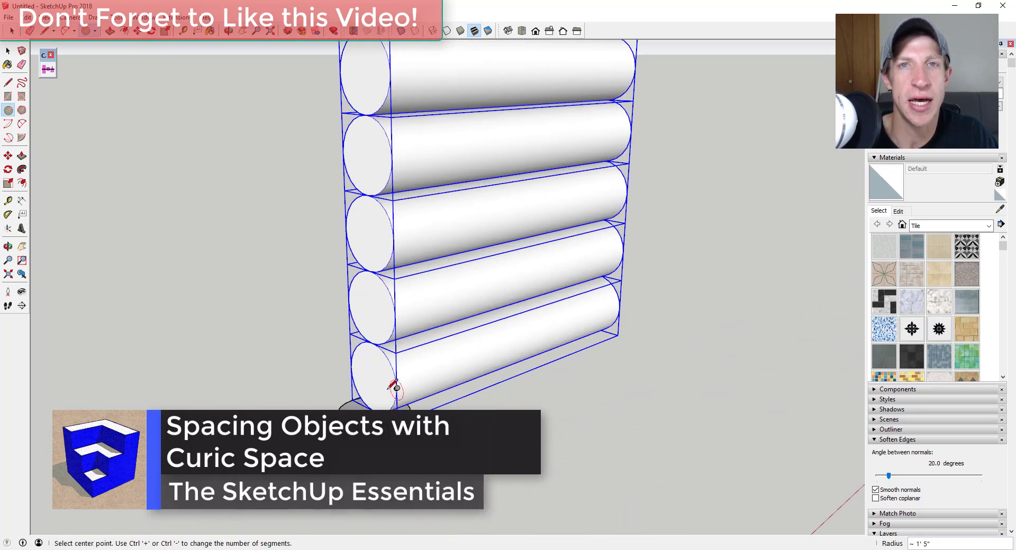
pyautogui.press('m')
pyautogui.click(344, 420)
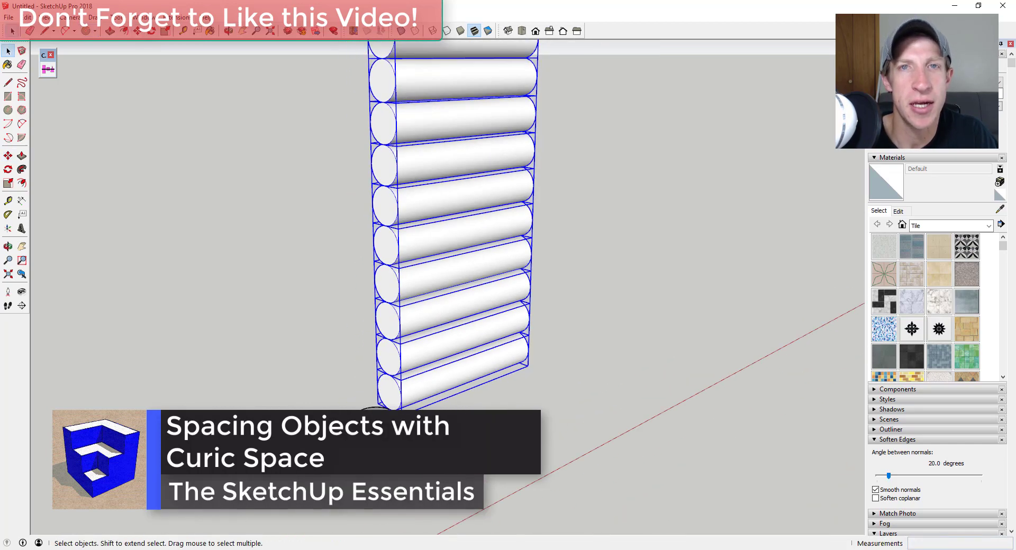
pyautogui.scroll(-3, 381, 238)
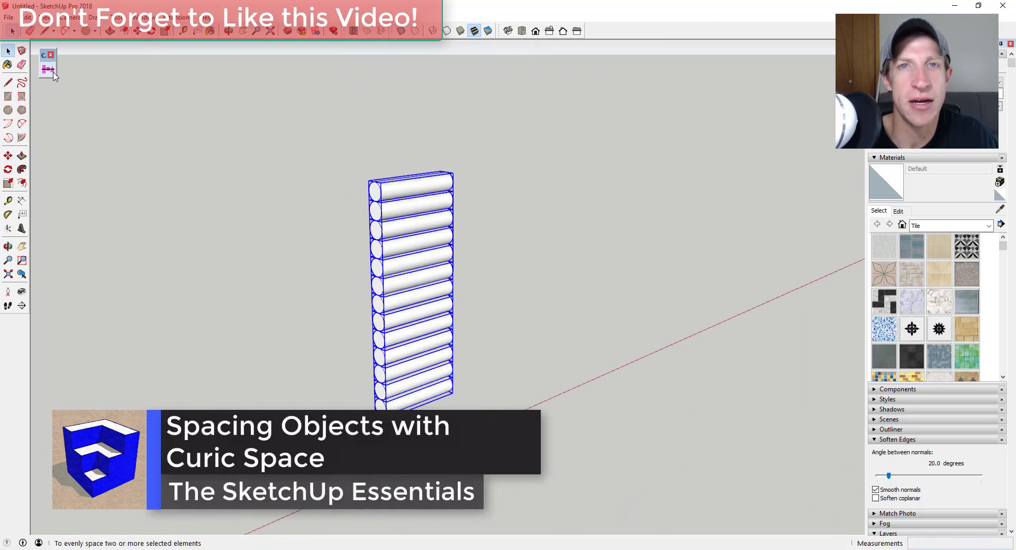
pyautogui.click(455, 210)
pyautogui.moveTo(456, 210); pyautogui.dragTo(831, 543, button='middle')
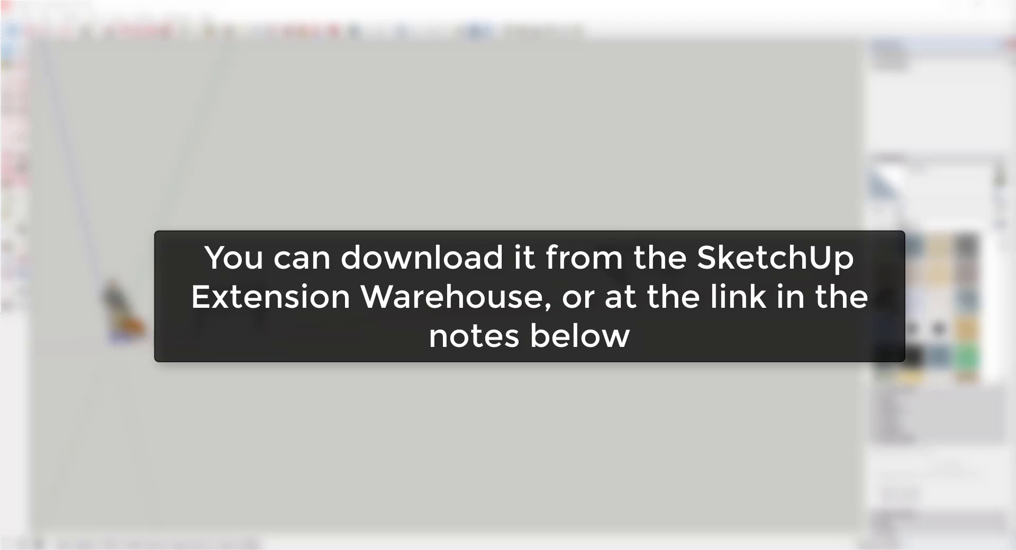
# Select the five differently shaped groups and space them 10' apart along the red axis with Curic Space
pyautogui.moveTo(839, 159); pyautogui.dragTo(75, 433)
pyautogui.click(48, 85)
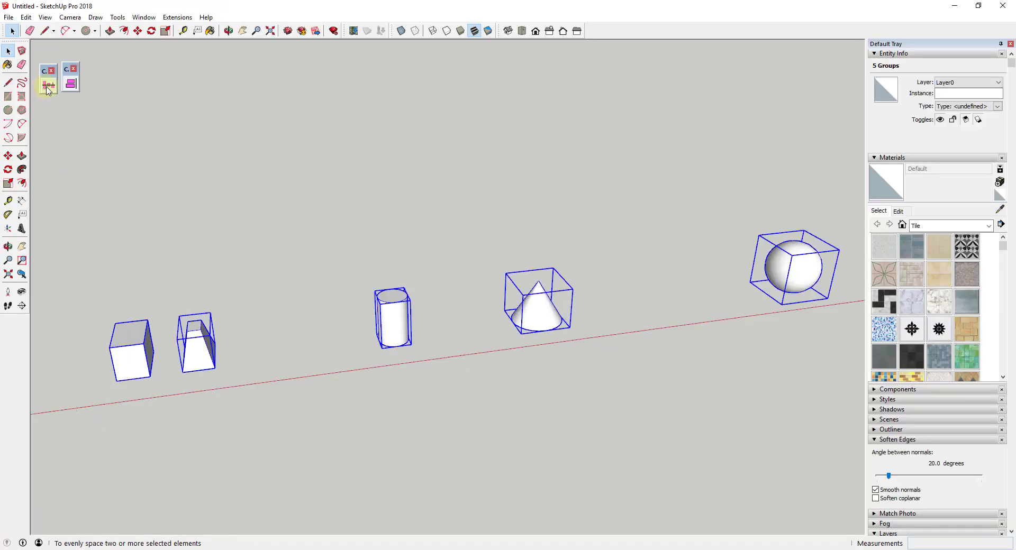
pyautogui.click(285, 328)
pyautogui.write("10'")
pyautogui.press('Return')
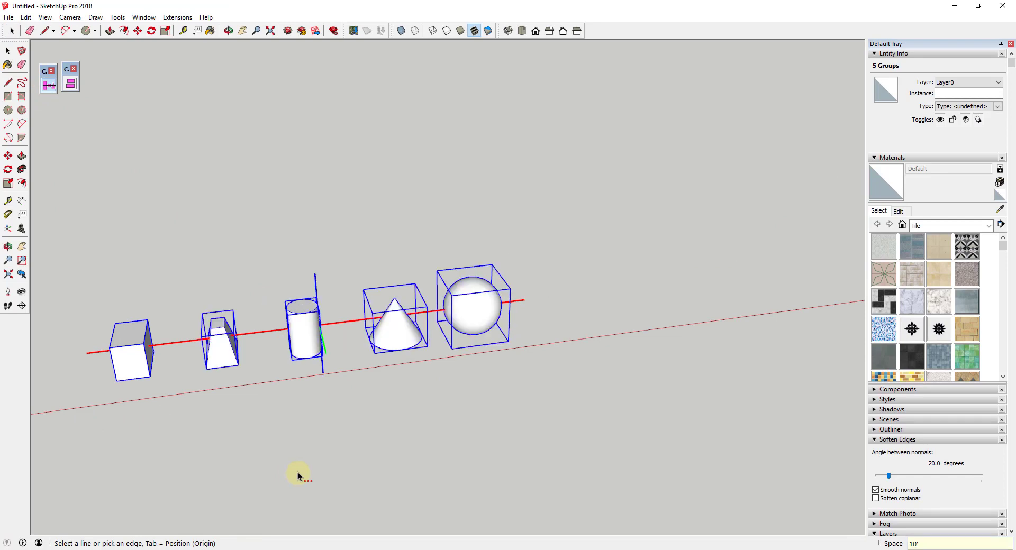
# Change the red-axis spacing of the five shapes to 15', and finally to 12'
pyautogui.write("15'")
pyautogui.press('Return')
pyautogui.write("12'")
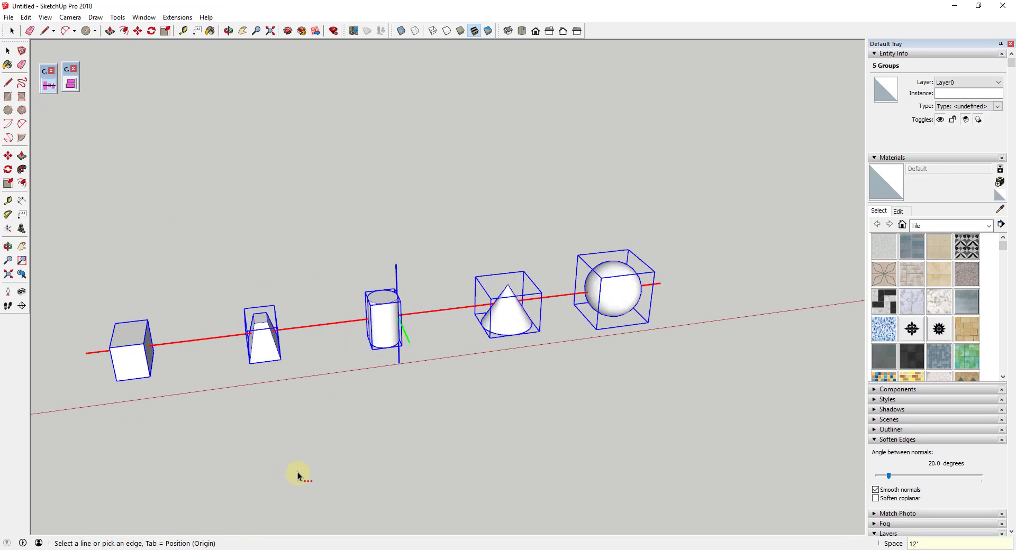
pyautogui.press('Return')
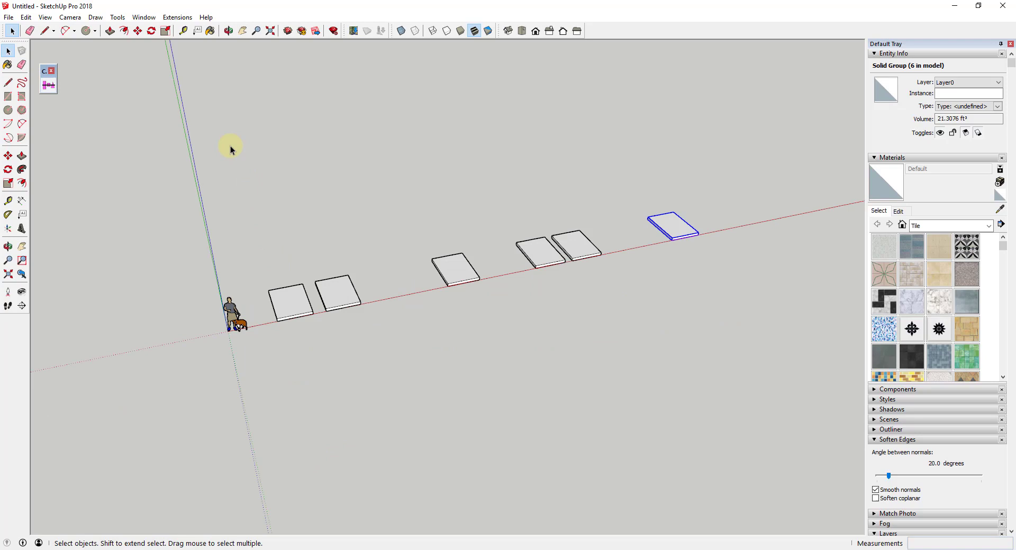
# Select all six slabs and distribute them evenly along the red axis with Curic Space
pyautogui.moveTo(229, 146); pyautogui.dragTo(753, 368)
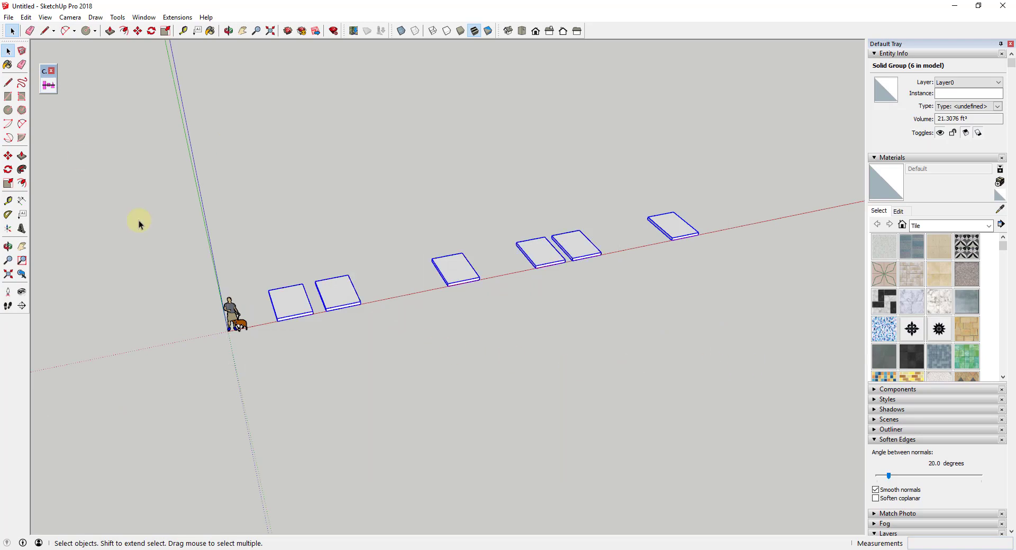
pyautogui.click(48, 85)
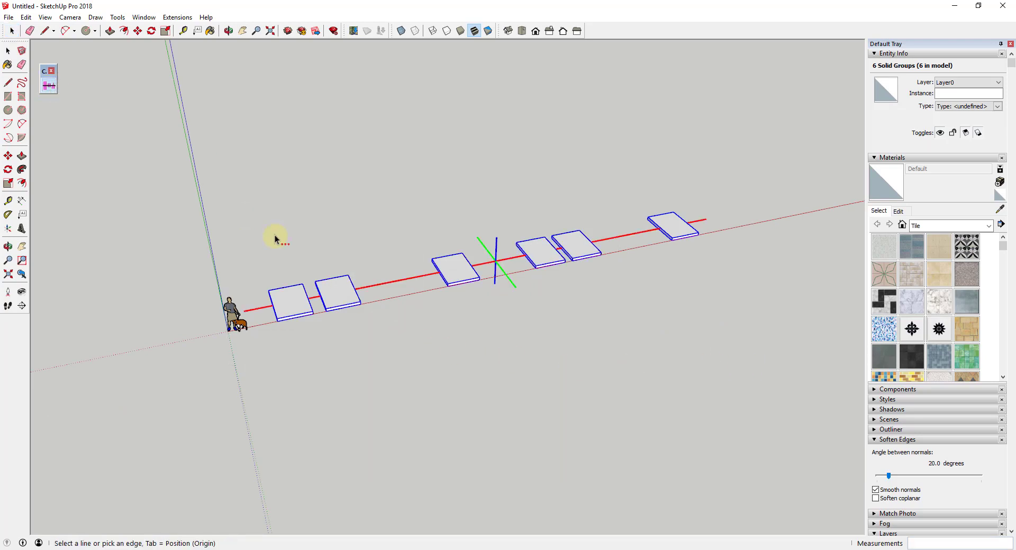
pyautogui.click(390, 288)
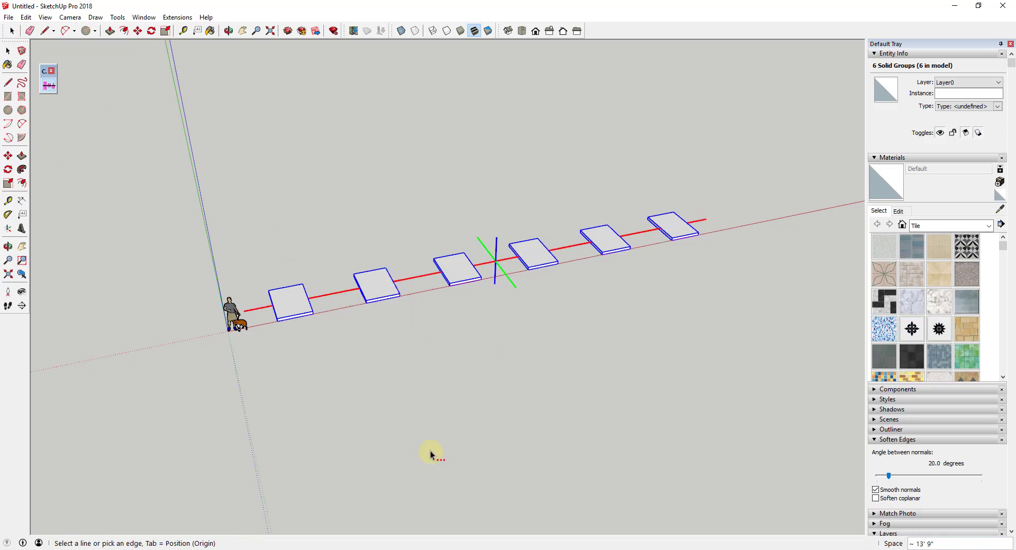
# Set the slabs' red-axis spacing to 10', change it to 12', and settle on 8'
pyautogui.write("10'")
pyautogui.press('Return')
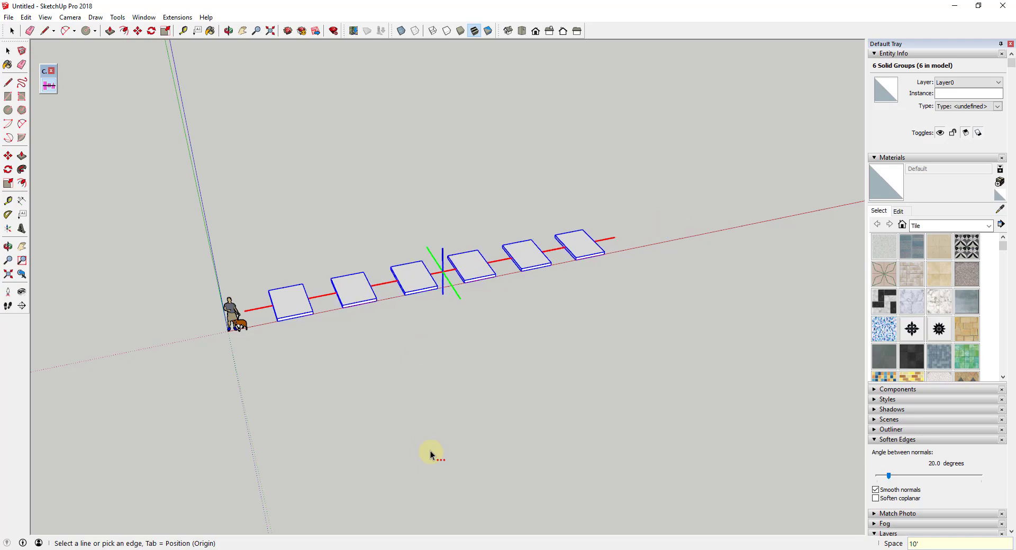
pyautogui.write("12'")
pyautogui.press('Return')
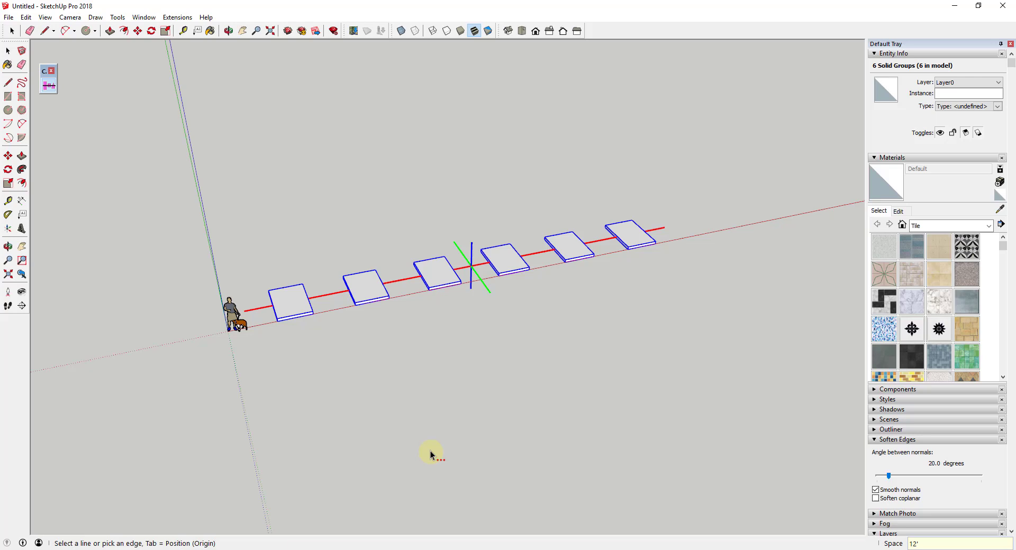
pyautogui.write("8'")
pyautogui.press('Return')
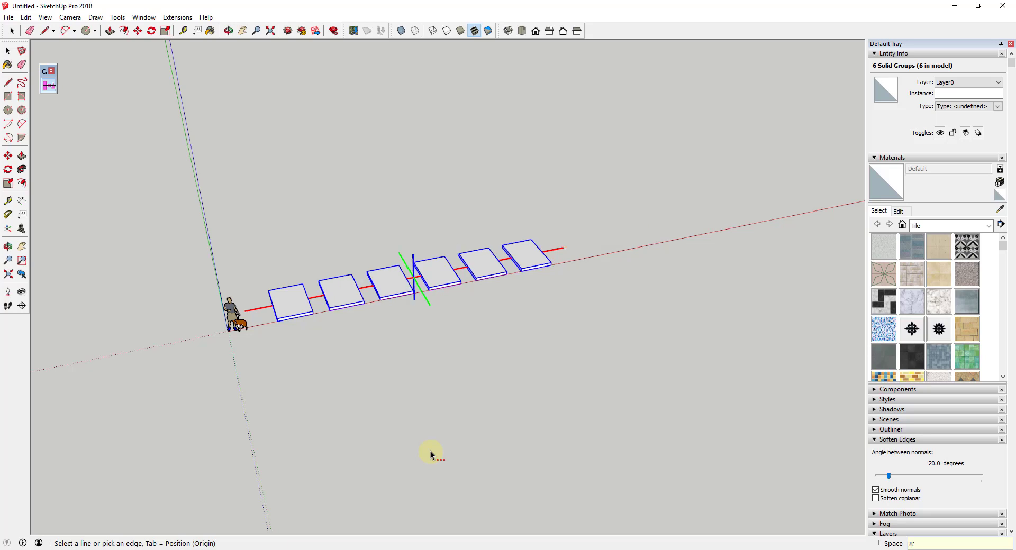
# Step the six slabs sideways along the green axis with a spacing of 6"
pyautogui.moveTo(427, 435); pyautogui.dragTo(381, 294, button='middle')
pyautogui.scroll(2, 381, 294)
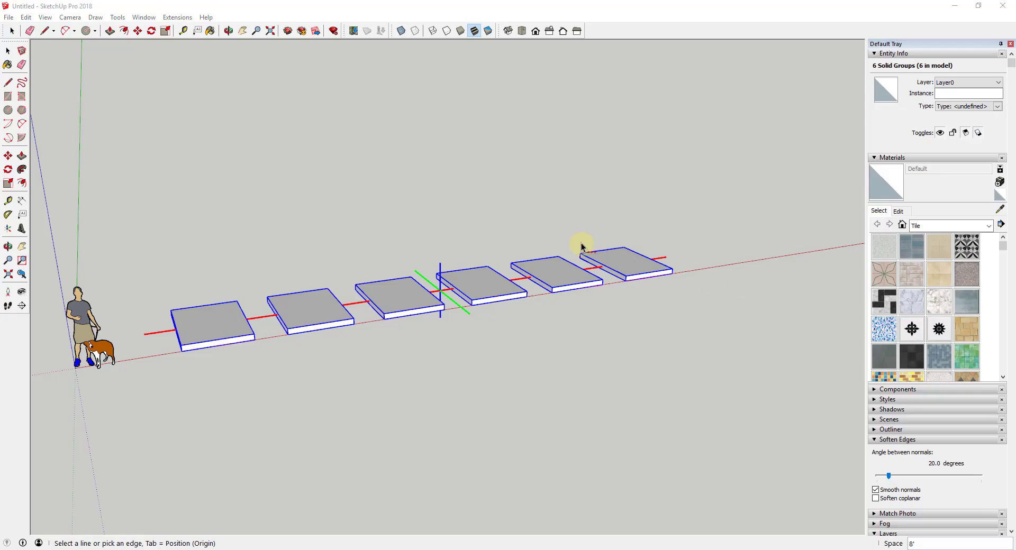
pyautogui.click(438, 286)
pyautogui.click(429, 285)
pyautogui.click(476, 285)
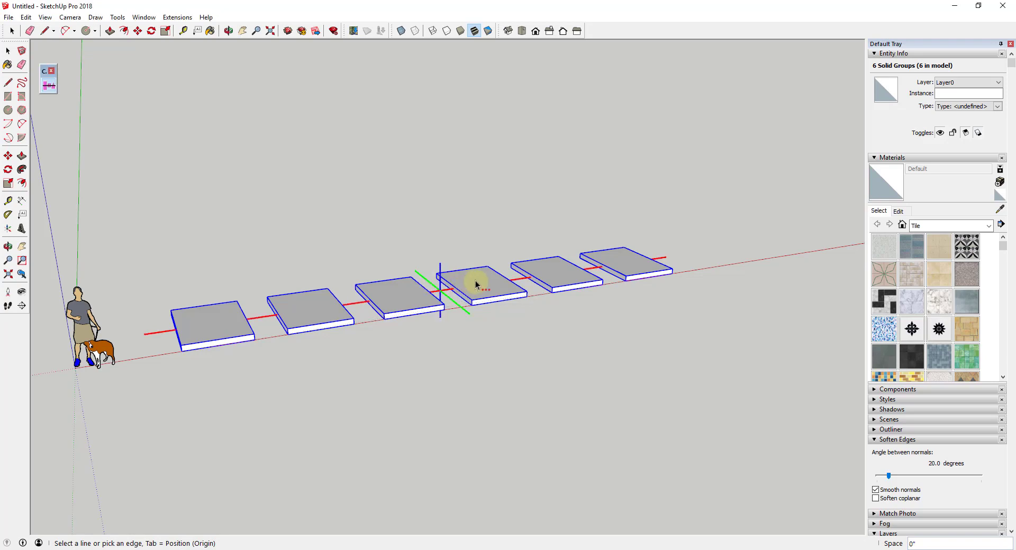
pyautogui.write('6')
pyautogui.press('Return')
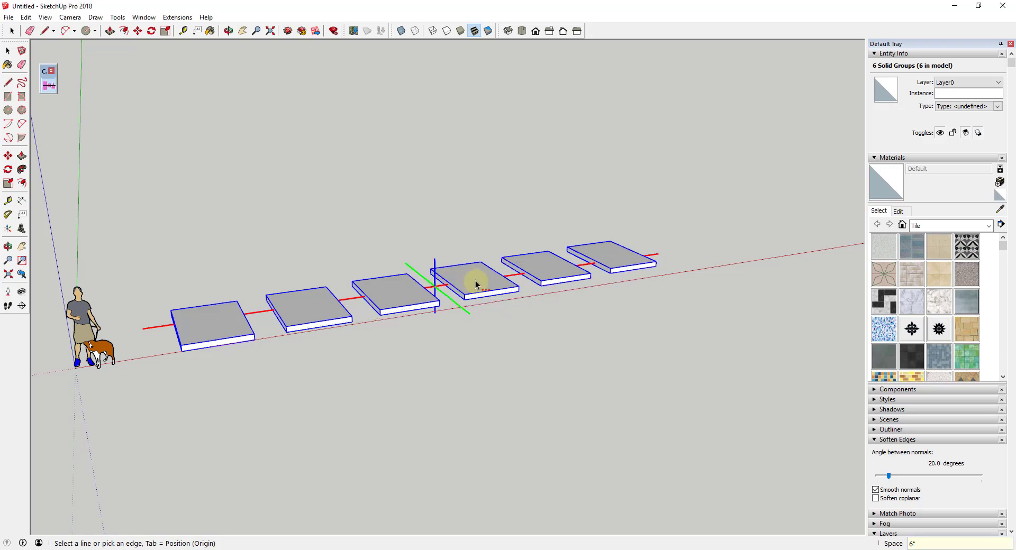
# Increase the slabs' green-axis spacing to 2', to 3', and finally to 45 inches
pyautogui.write("2'")
pyautogui.write("3'")
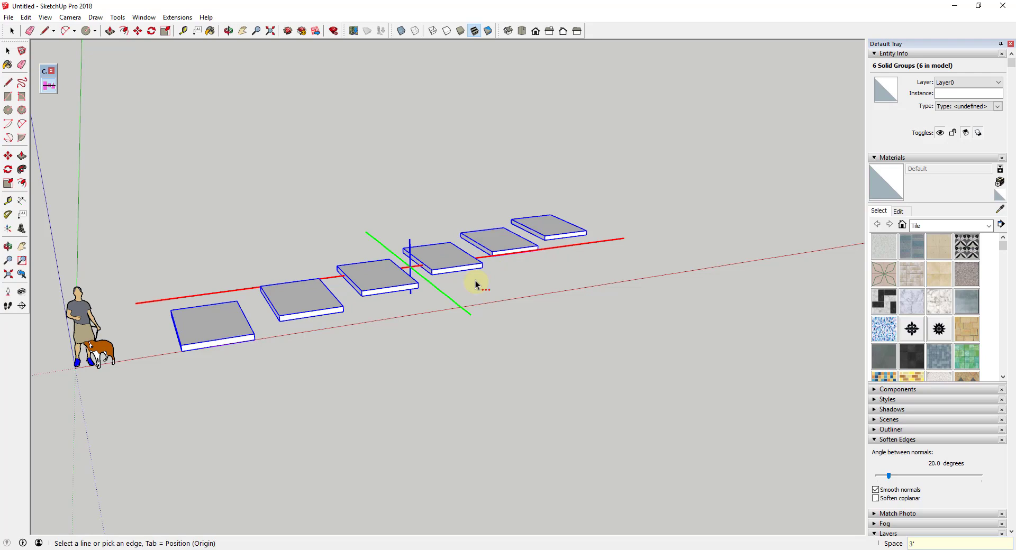
pyautogui.write('45')
pyautogui.press('Return')
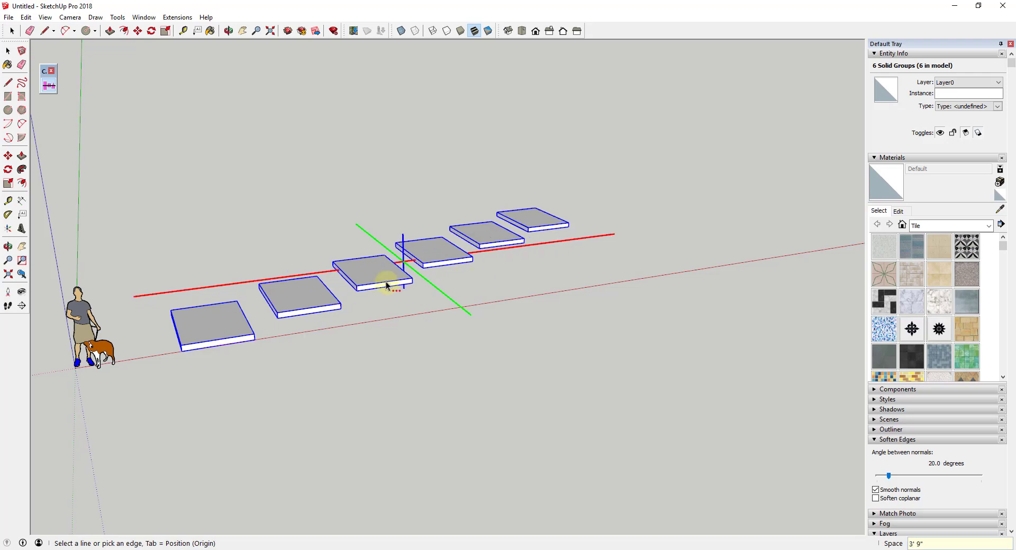
# Raise the slabs stepwise along the blue axis with a spacing of 1' 4", changed to 32" and finally to 48"
pyautogui.click(402, 242)
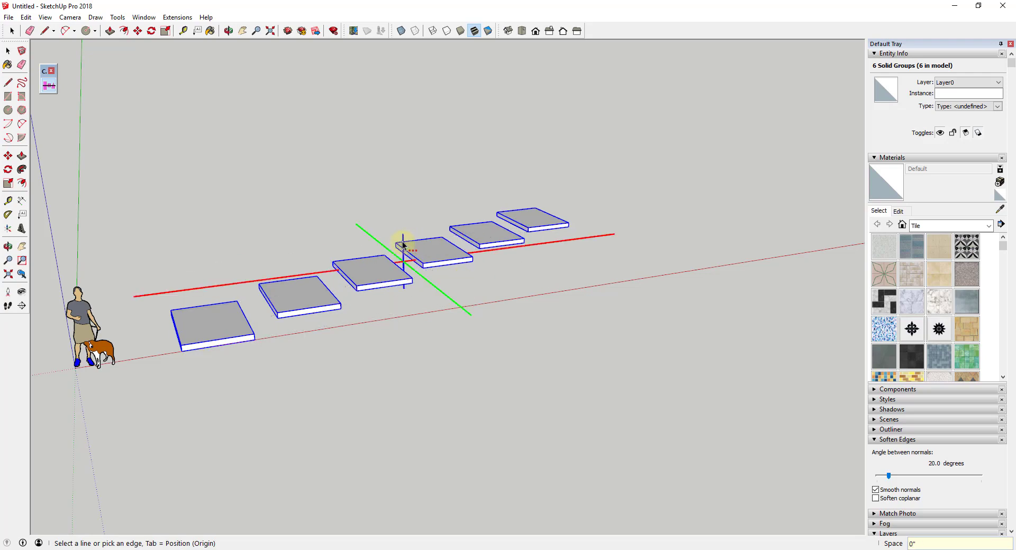
pyautogui.press('Return')
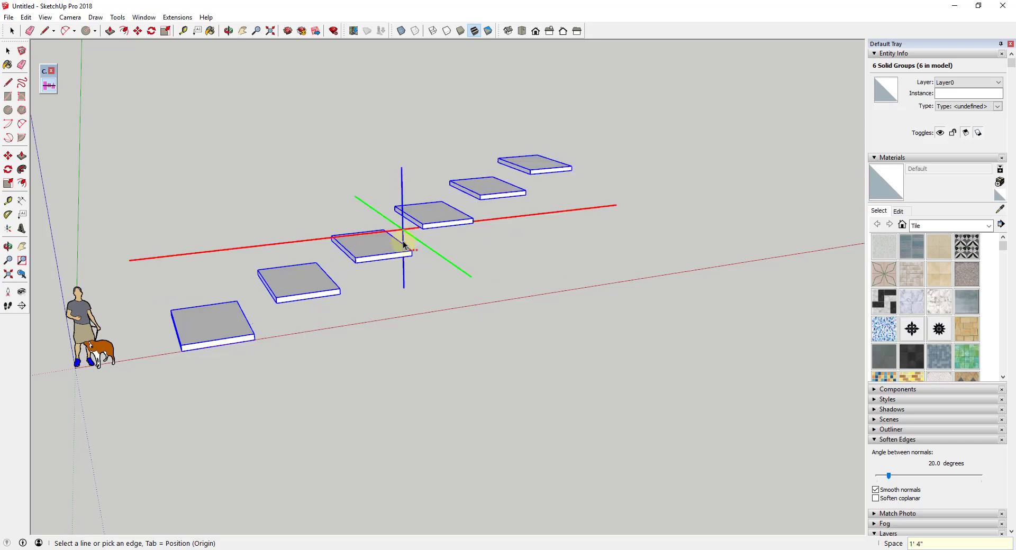
pyautogui.write('32')
pyautogui.press('Return')
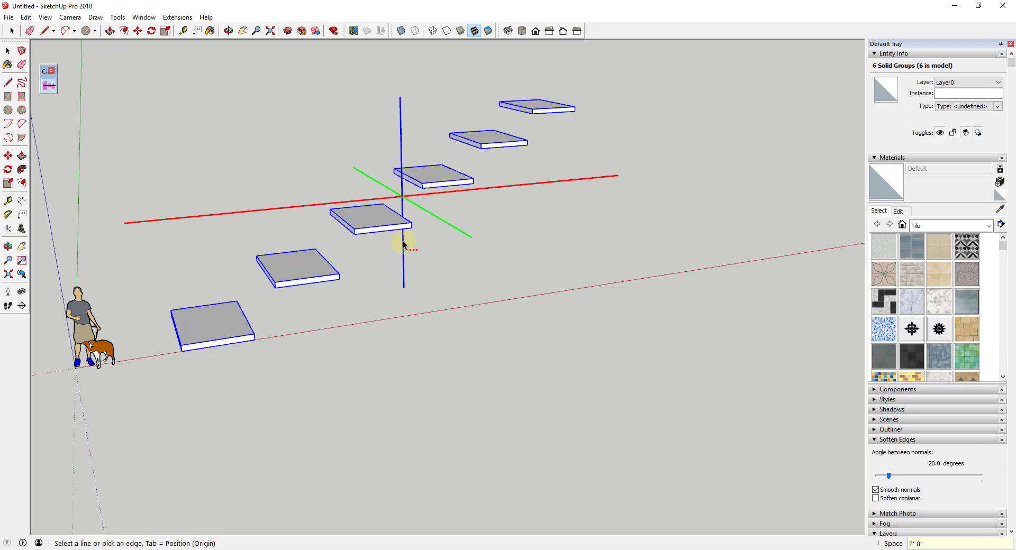
pyautogui.write('48')
pyautogui.press('Return')
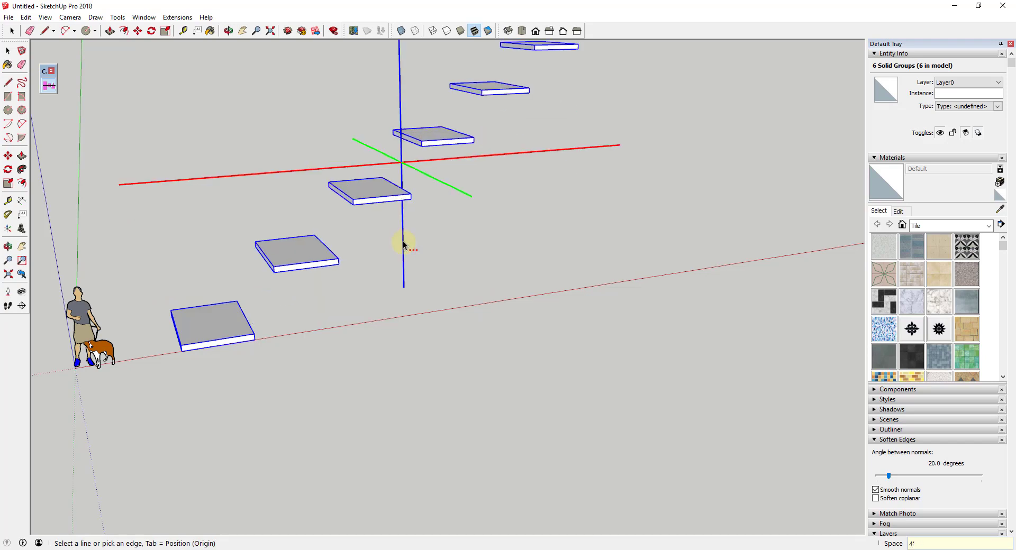
# Set the raised slabs' green-axis spacing to 0 and view the aligned steps from the end
pyautogui.moveTo(472, 307); pyautogui.dragTo(461, 272, button='middle')
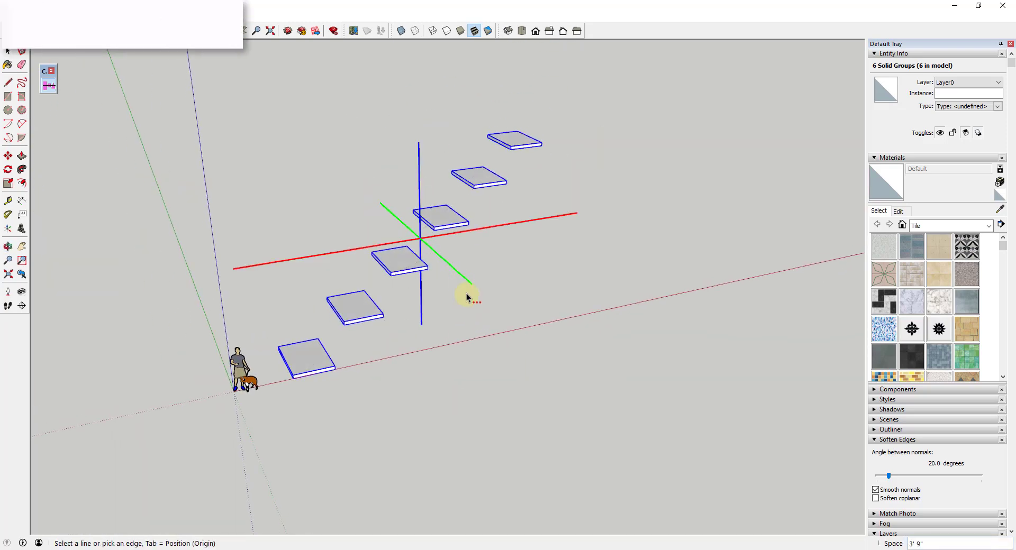
pyautogui.write('0')
pyautogui.press('Return')
pyautogui.moveTo(318, 292); pyautogui.dragTo(694, 190, button='middle')
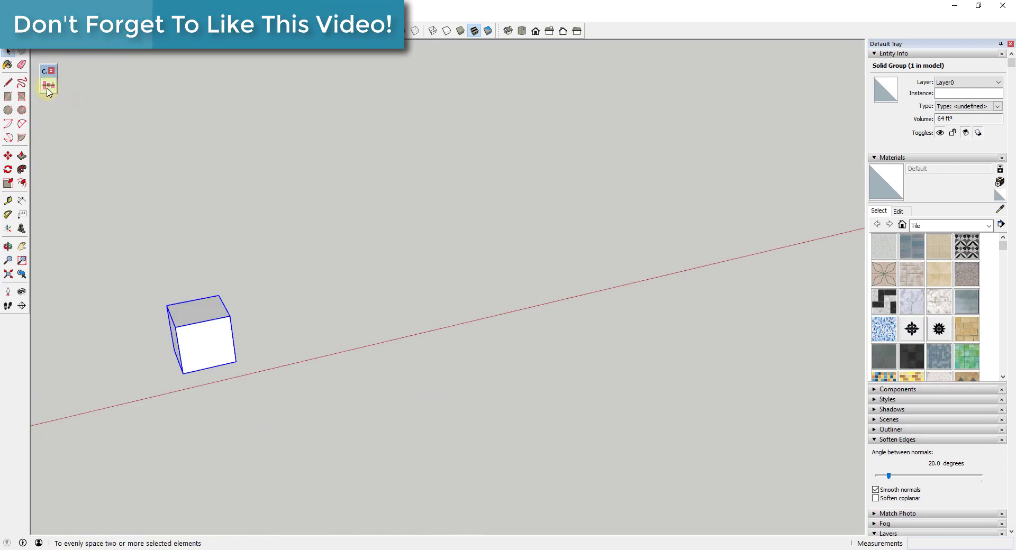
# Make 15 duplicates of the box with Curic Space and line them up edge to edge along the red axis
pyautogui.click(48, 87)
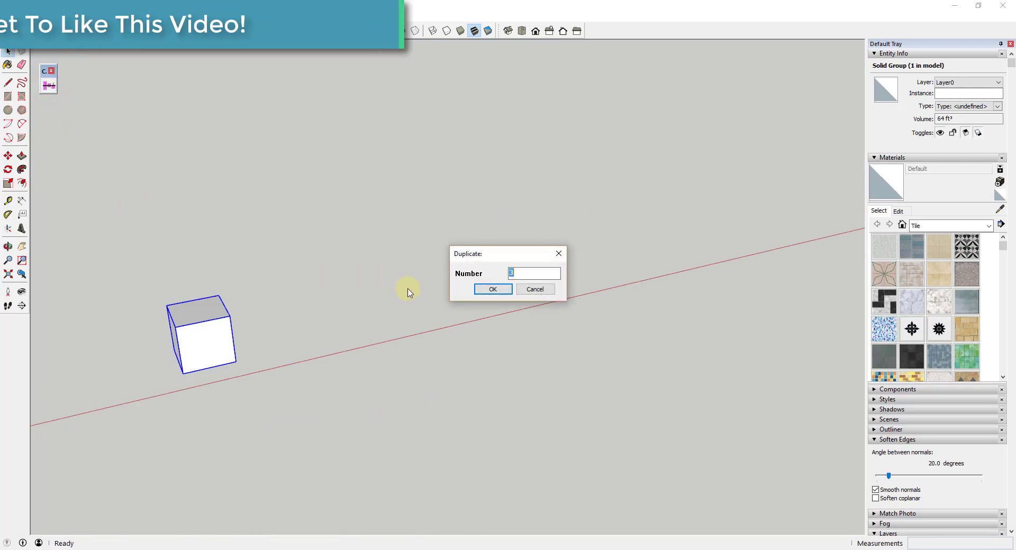
pyautogui.write('15')
pyautogui.press('Return')
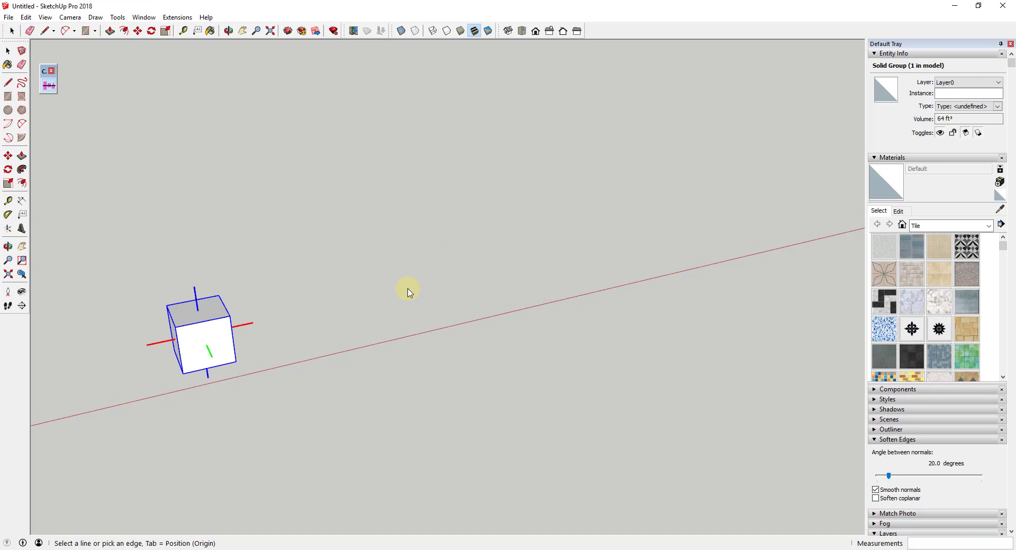
pyautogui.click(243, 325)
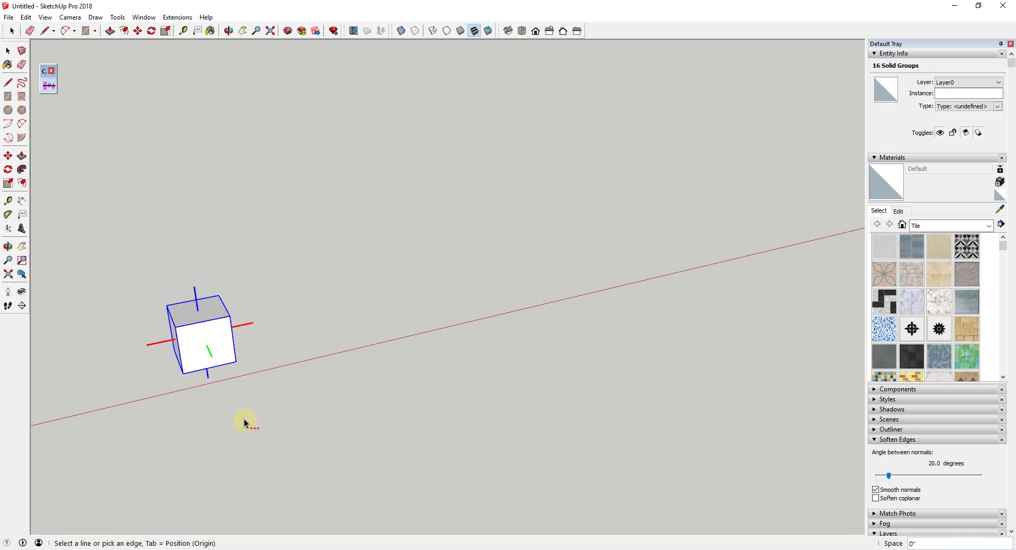
pyautogui.write("'")
pyautogui.press('Return')
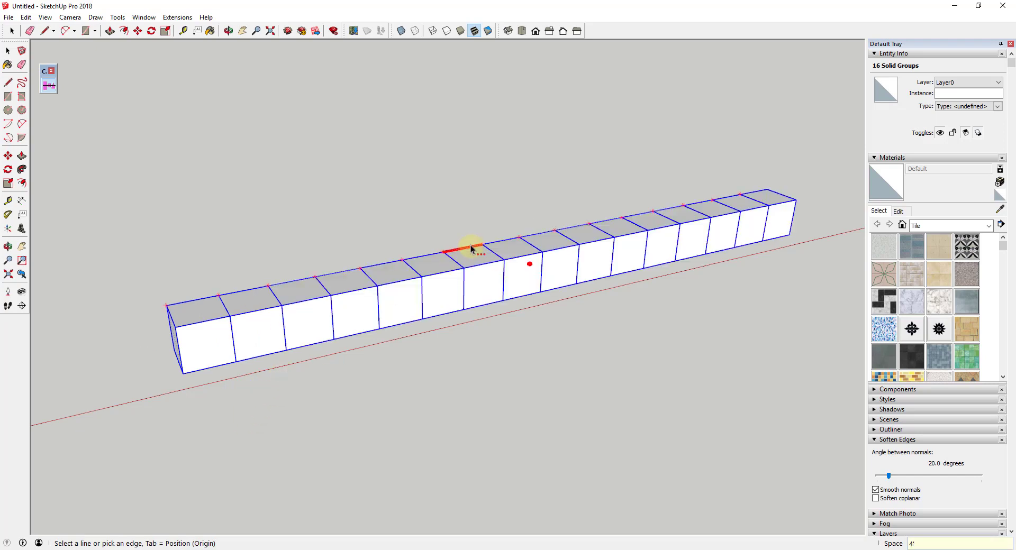
pyautogui.click(531, 251)
pyautogui.scroll(-5, 311, 311)
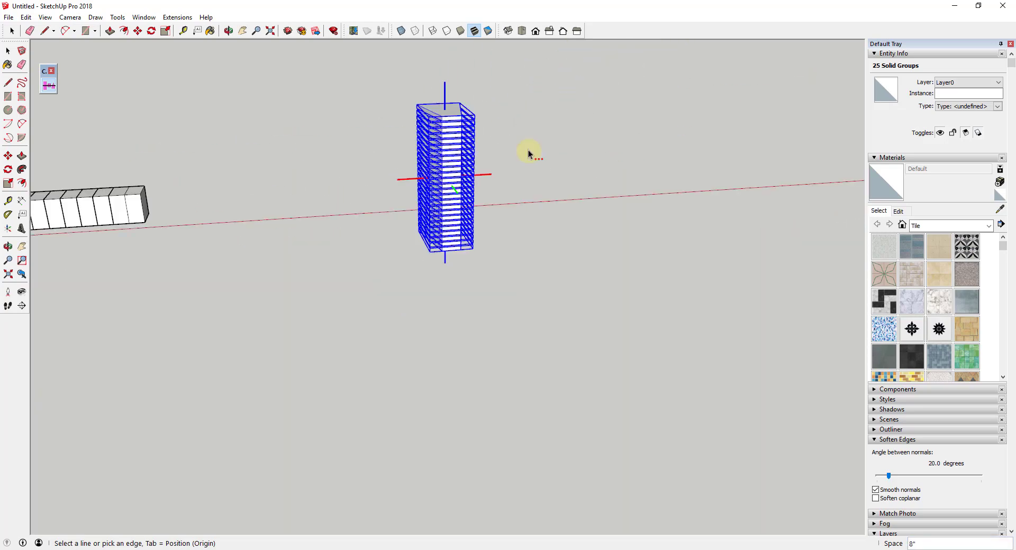
# Draw a small circle on the ground centred on the end edge of the lowest tread in the stack
pyautogui.moveTo(529, 154); pyautogui.dragTo(538, 242, button='middle')
pyautogui.scroll(3, 454, 263)
pyautogui.press('c')
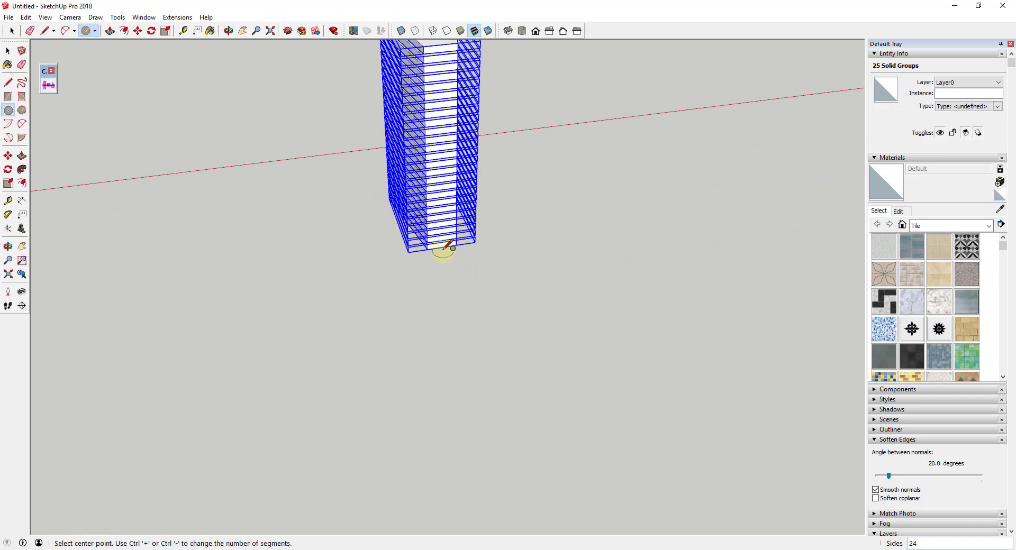
pyautogui.click(442, 246)
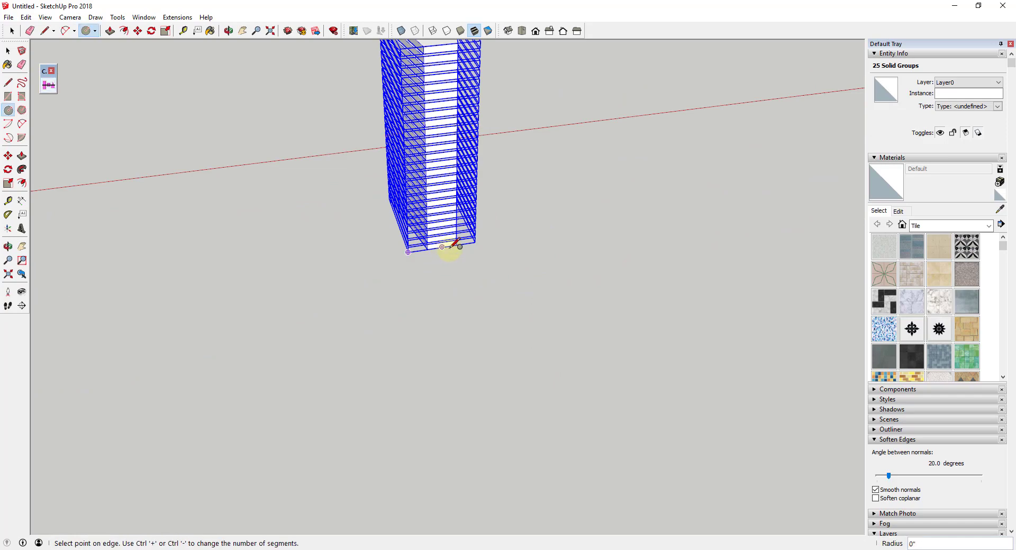
pyautogui.click(458, 249)
pyautogui.press('space')
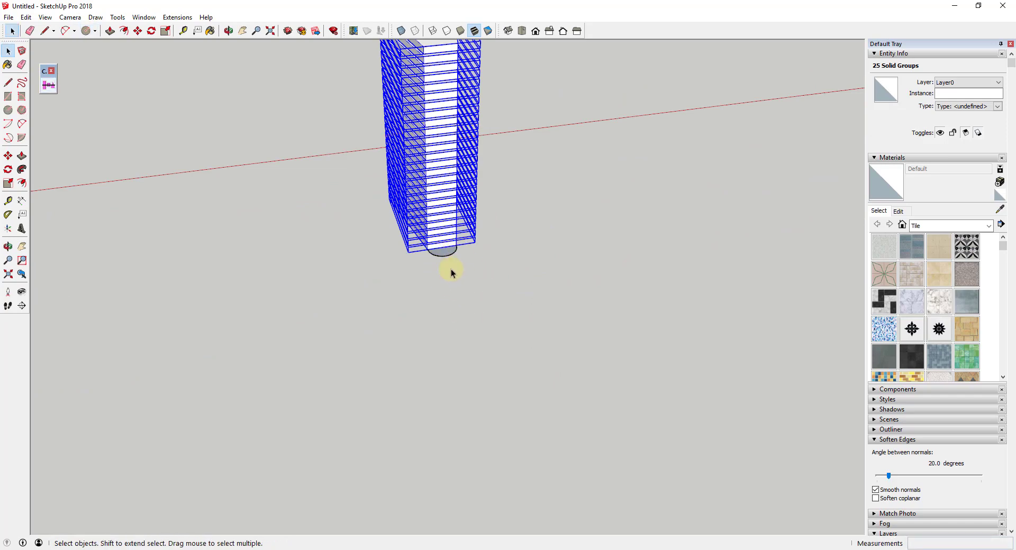
# Move the circle outward on the ground, just beyond the end of the tread stack
pyautogui.scroll(-2, 451, 273)
pyautogui.scroll(4, 452, 177)
pyautogui.moveTo(452, 177); pyautogui.dragTo(545, 180, button='middle')
pyautogui.press('m')
pyautogui.click(399, 336)
# Array the 25 stacked treads around the circle with Curic Space at a 15.0 degree angle, forming a spiral staircase
pyautogui.press('e')
pyautogui.hotkey('shift', 'e')
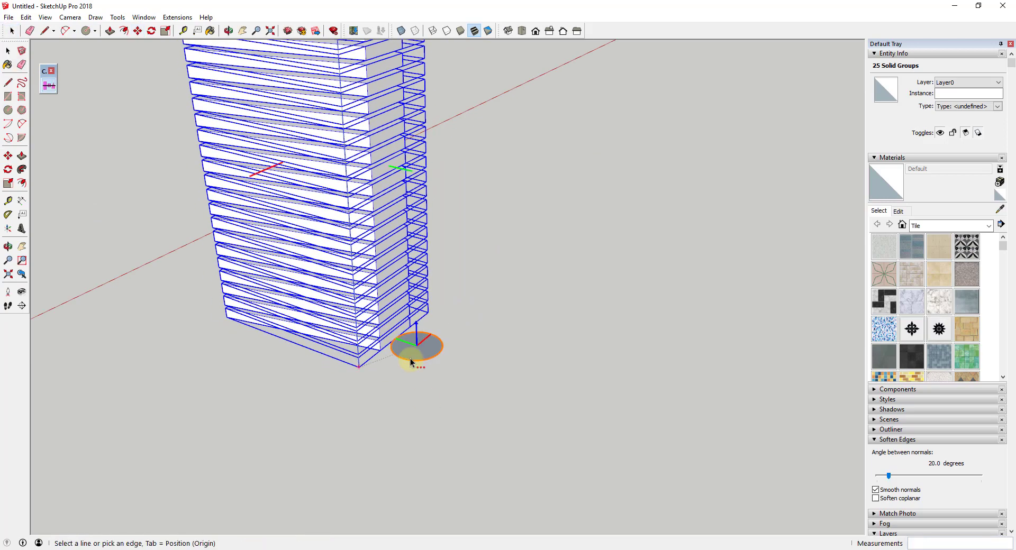
pyautogui.click(410, 360)
pyautogui.scroll(-7, 446, 243)
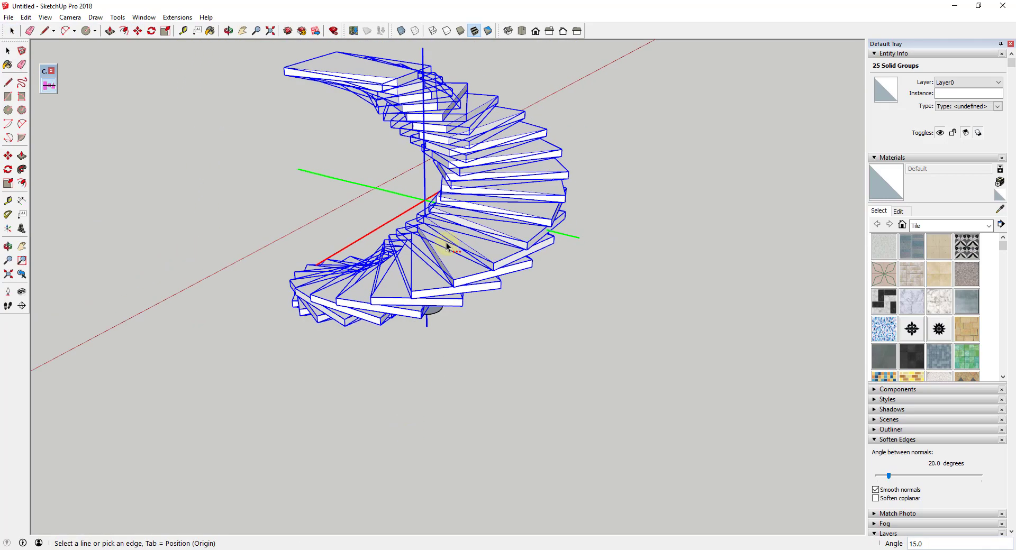
# Set the rotation angle between the 25 spiral staircase treads to 25 degrees
pyautogui.moveTo(444, 255)
pyautogui.mouseDown(button='middle')
pyautogui.moveTo(411, 546)
pyautogui.moveTo(431, 397)
pyautogui.moveTo(436, 499)
pyautogui.moveTo(431, 539)
pyautogui.moveTo(436, 248)
pyautogui.mouseUp(button='middle')
pyautogui.write('25')
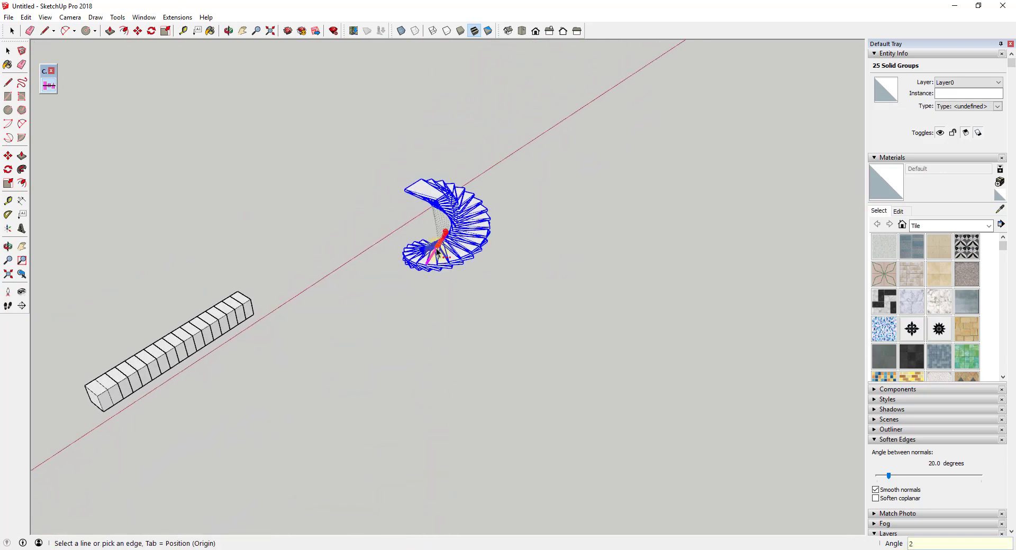
pyautogui.press('Return')
# Try tread rotation angles of 10, 1 and 2 degrees in succession on the staircase array
pyautogui.moveTo(442, 166); pyautogui.dragTo(431, 204, button='middle')
pyautogui.scroll(3, 431, 204)
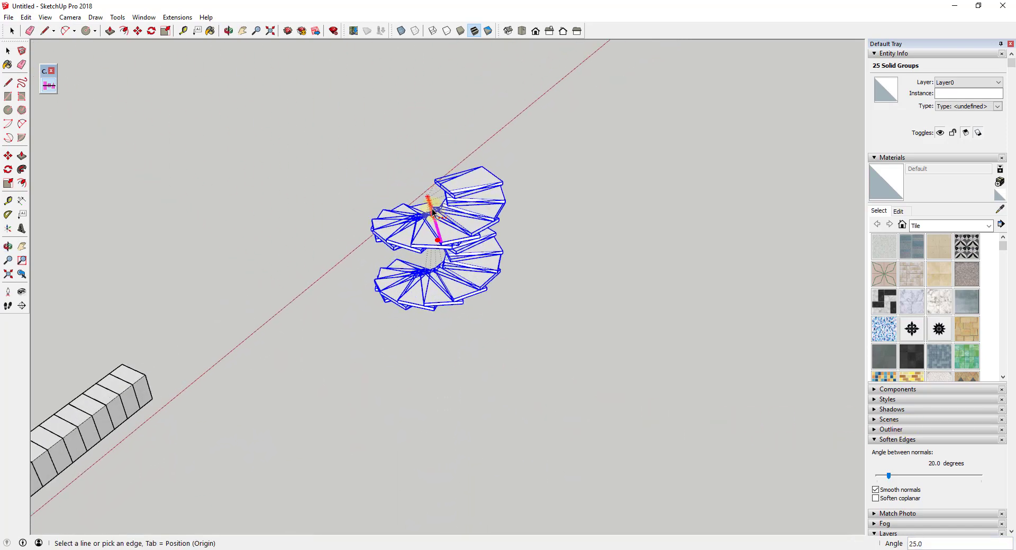
pyautogui.write('10')
pyautogui.press('Return')
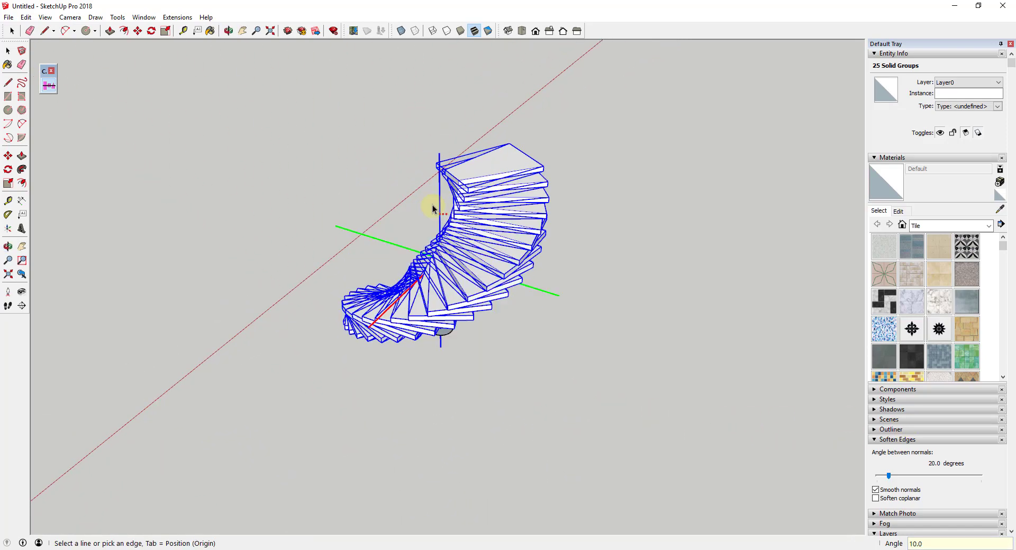
pyautogui.write('1')
pyautogui.press('Return')
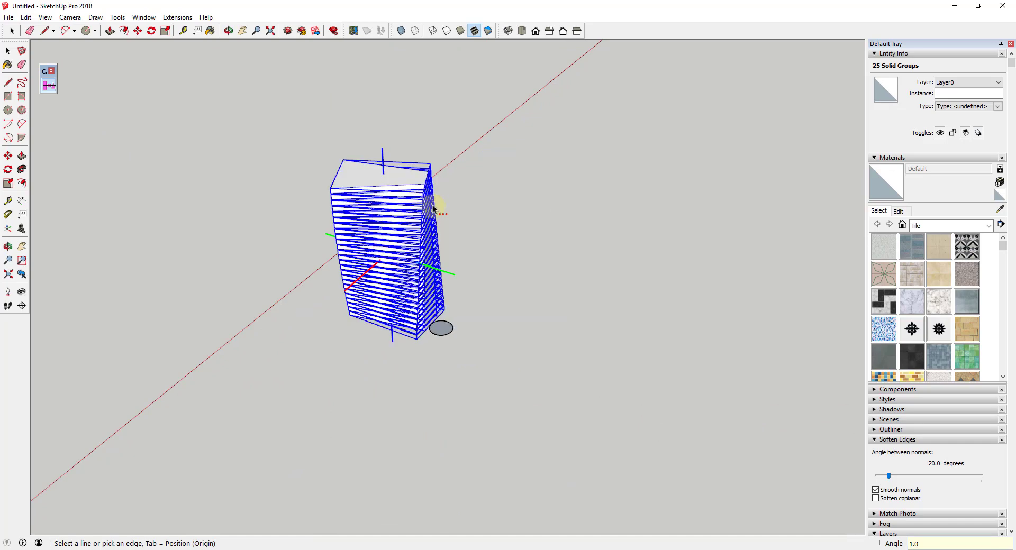
pyautogui.write('2')
pyautogui.press('Return')
# Set the rotation angle between the treads to 3 degrees, finish the Curic Space array and deselect the groups
pyautogui.write('3')
pyautogui.press('Return')
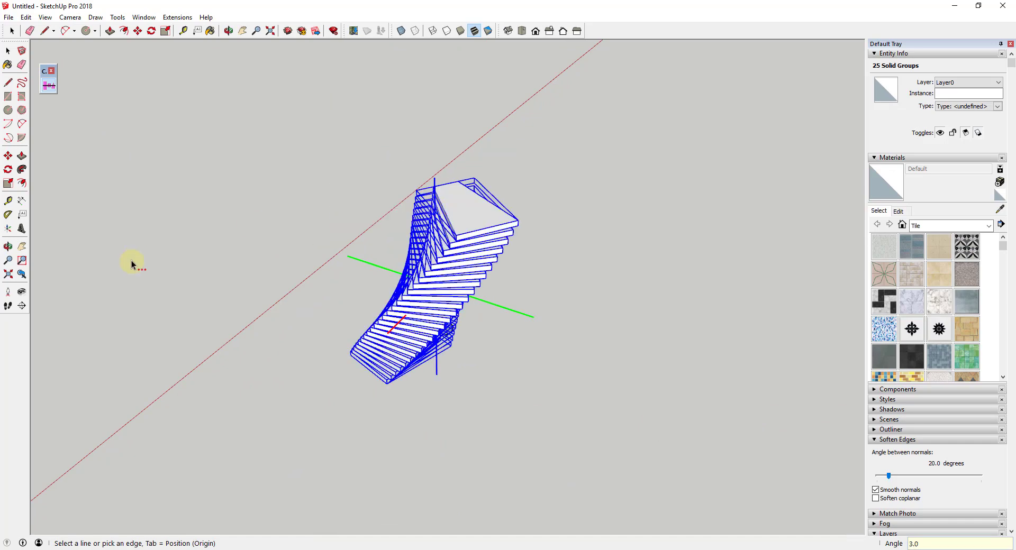
pyautogui.moveTo(424, 320); pyautogui.dragTo(741, 331, button='middle')
pyautogui.moveTo(476, 328); pyautogui.dragTo(175, 247, button='middle')
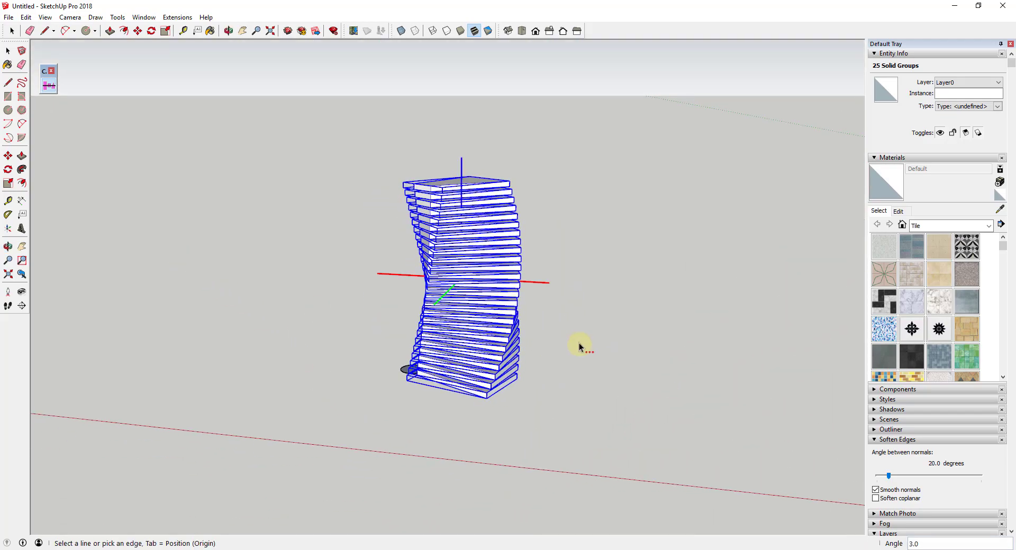
pyautogui.press('space')
pyautogui.click(569, 364)
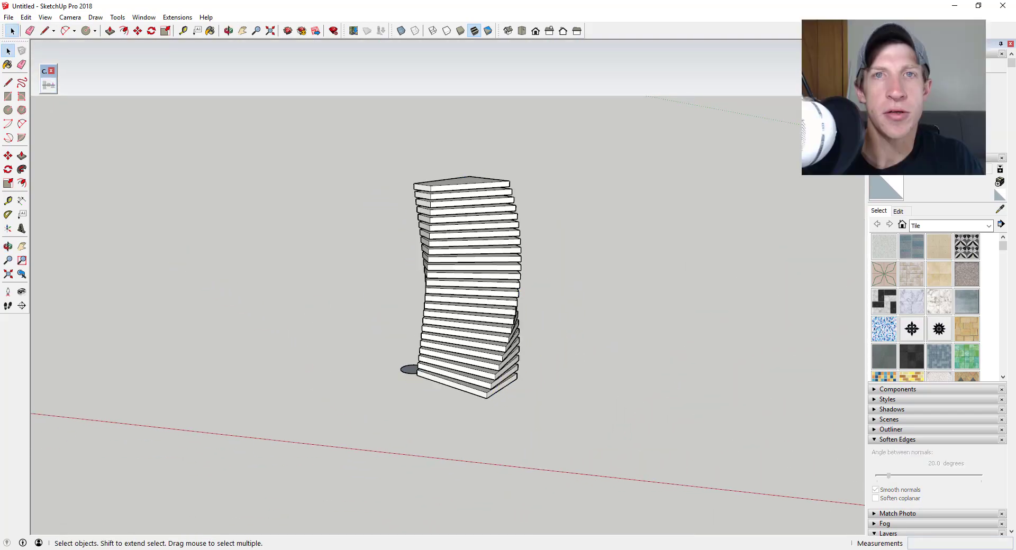